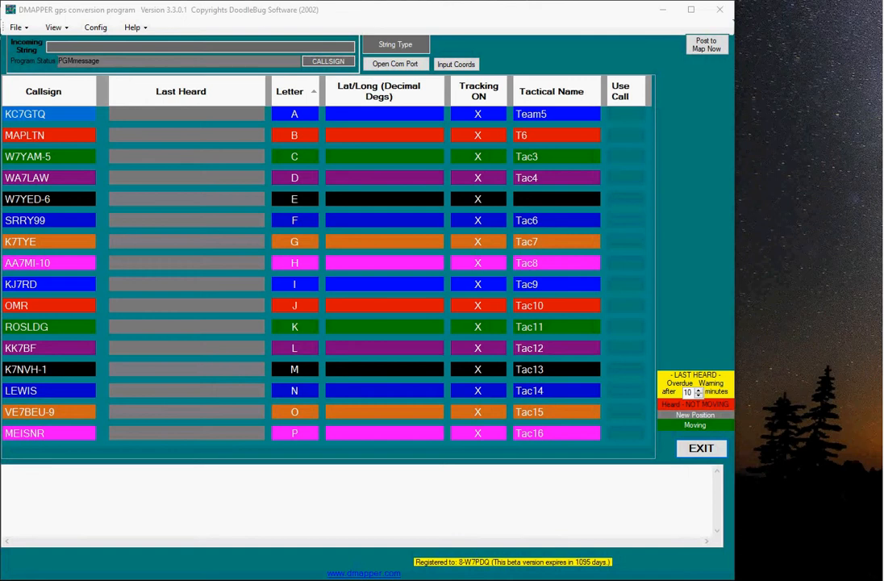
Step: Review the version 3.3 change notes in the Version3_3 Changes.txt file, then move that window out of the way
drag(883, 64, 420, 191)
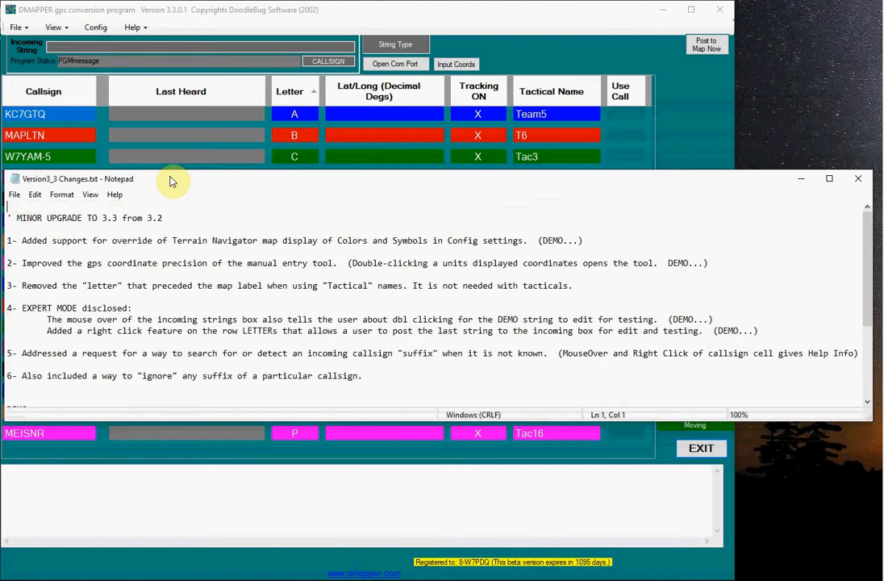
drag(171, 179, 883, 246)
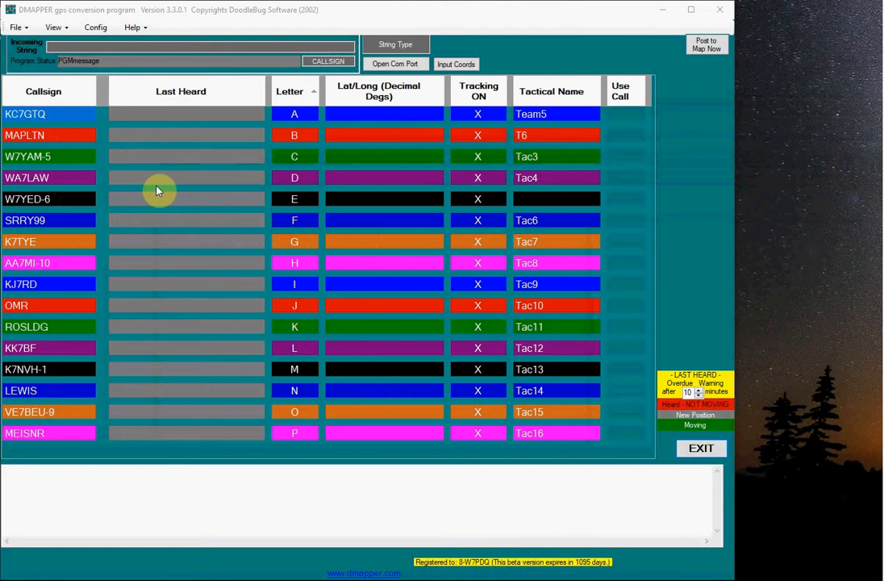
Step: In the configuration's Terrain Navigator display settings, set the waypoint color of row ID-A to brown
click(96, 30)
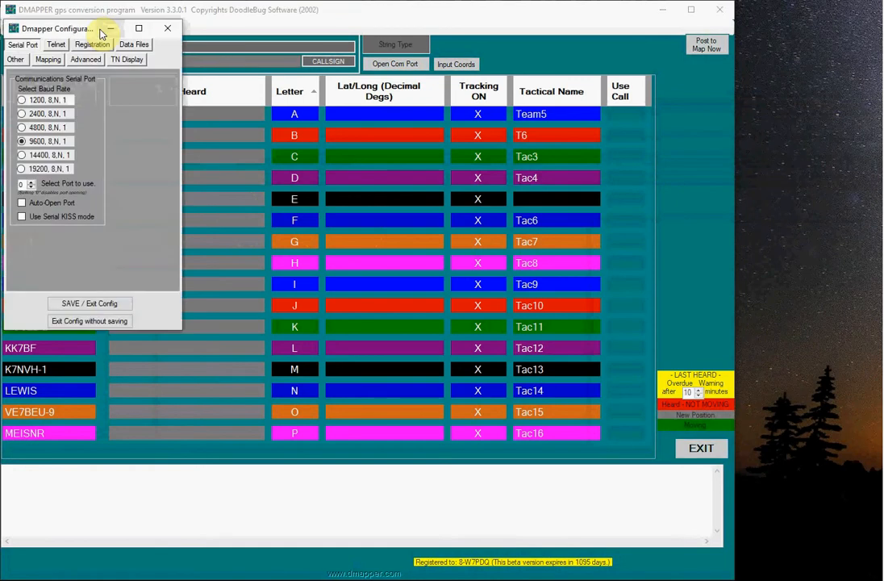
click(49, 62)
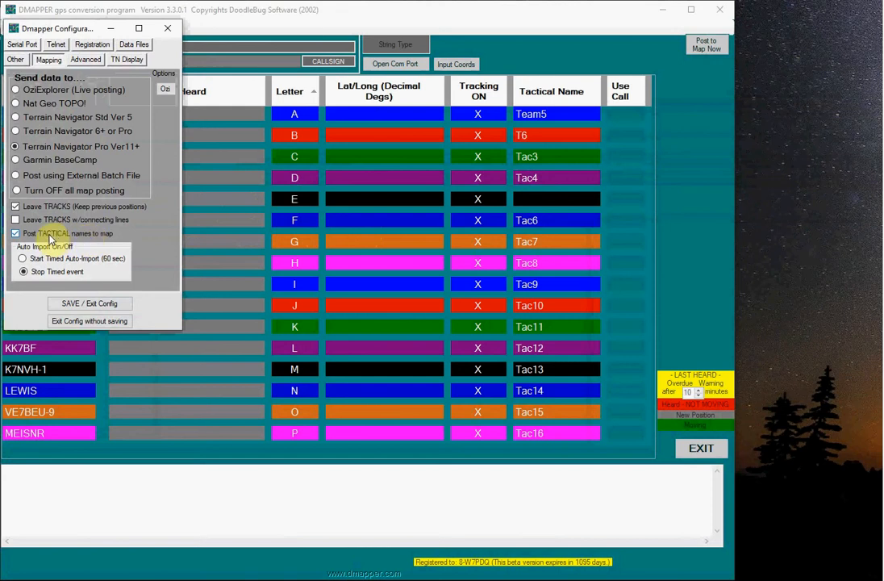
click(126, 63)
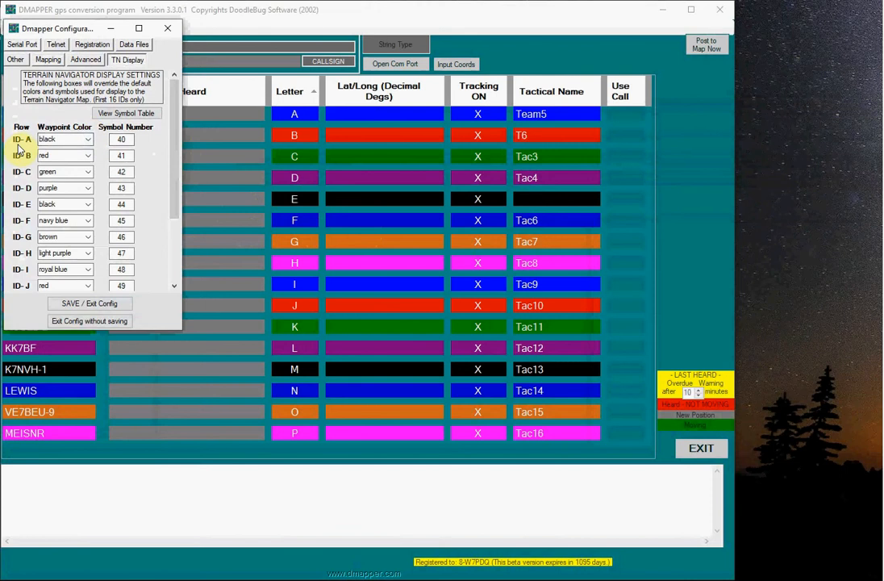
drag(63, 31, 174, 473)
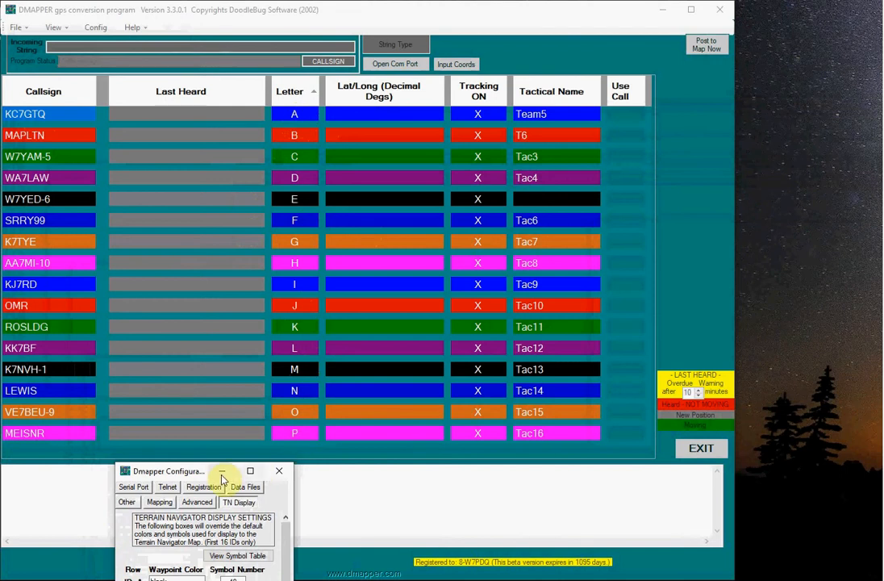
drag(193, 472, 177, 130)
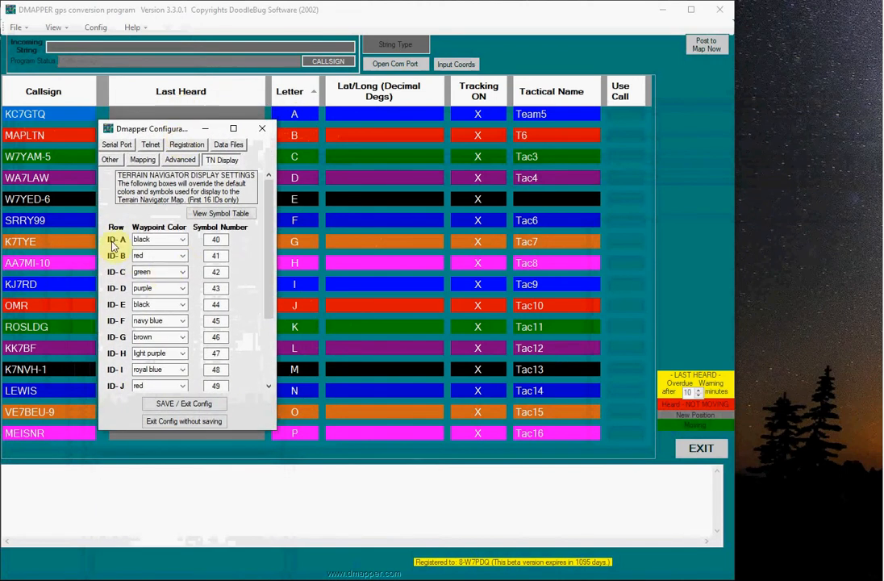
click(167, 240)
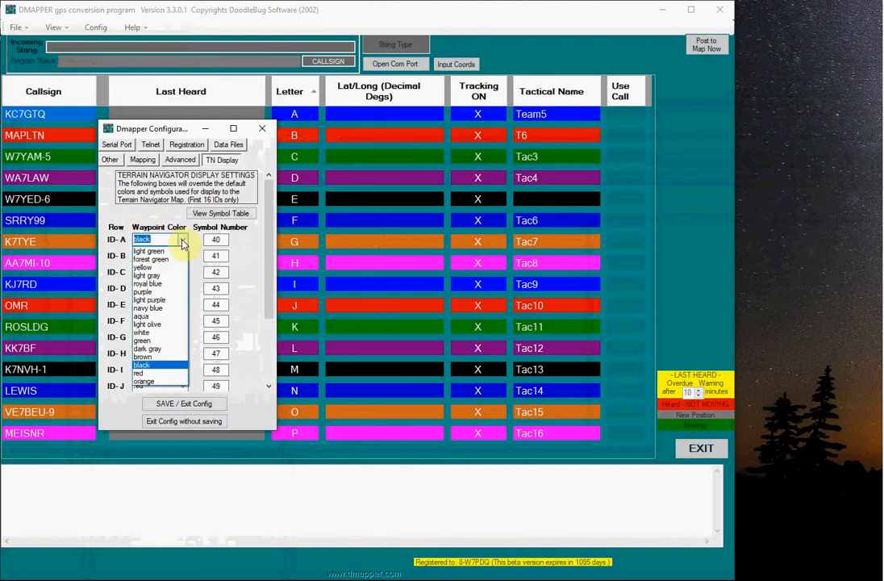
click(149, 357)
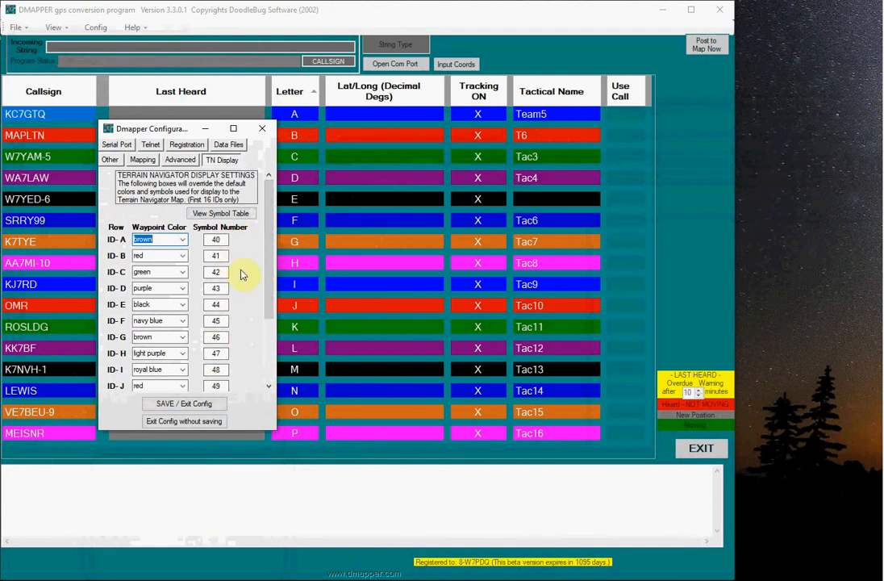
Step: Open the Terrain Navigator symbol table, move the configuration window clear of it, and make the table window taller
click(226, 215)
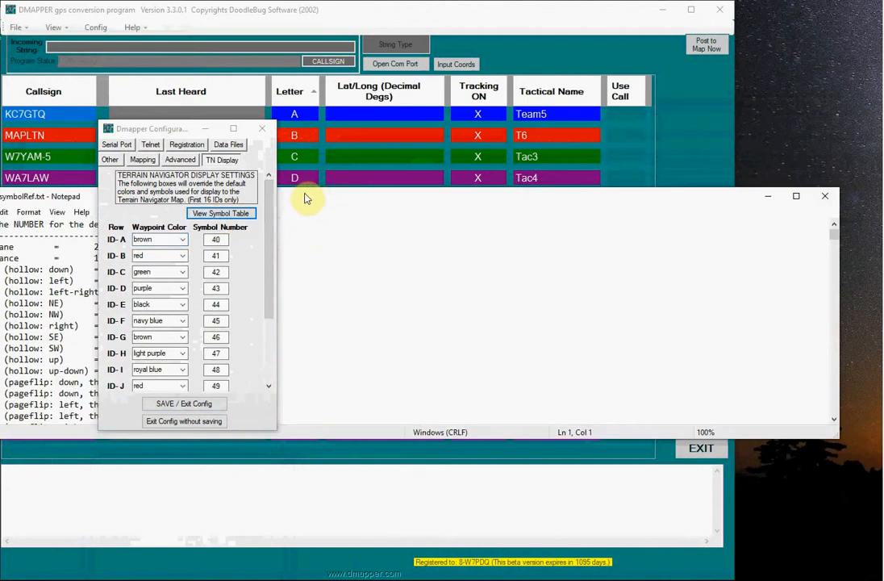
drag(306, 194, 438, 205)
drag(160, 128, 127, 488)
drag(342, 208, 266, 85)
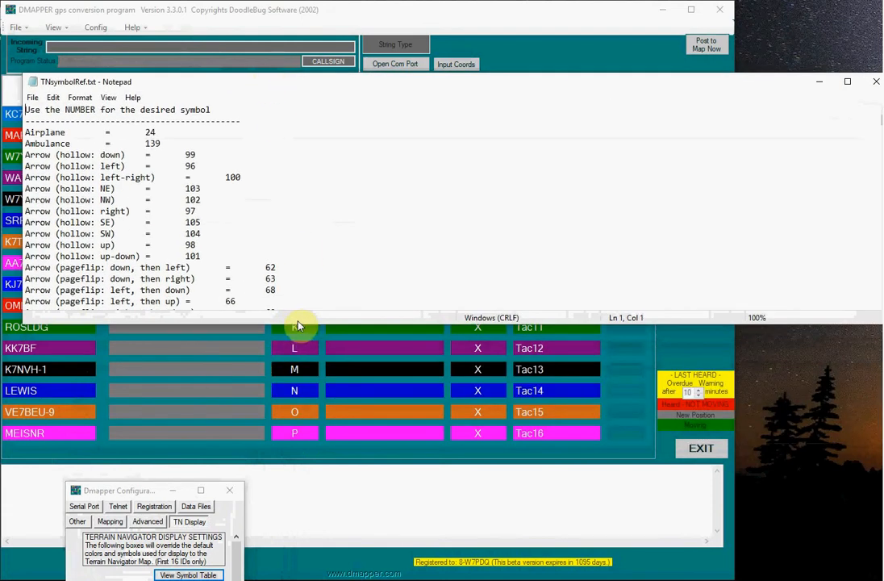
drag(298, 324, 294, 426)
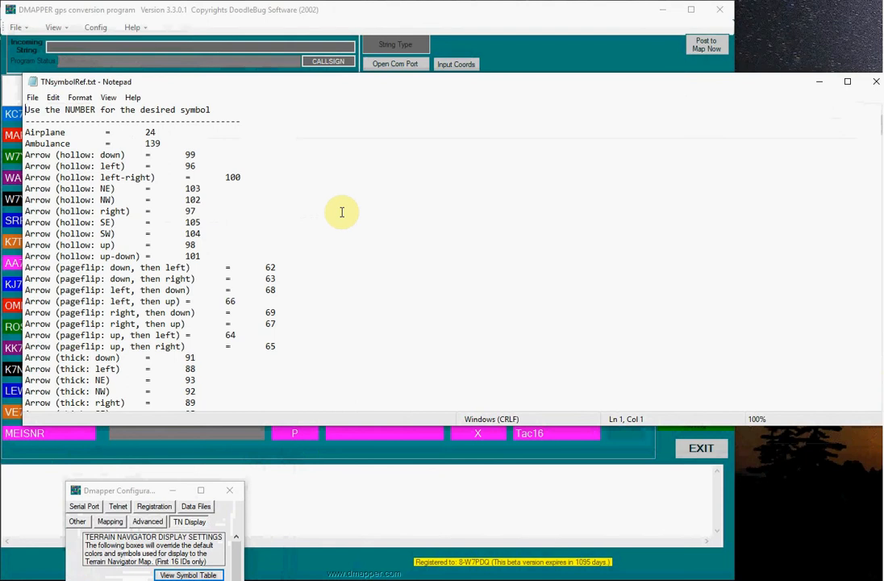
Step: Examine the symbol list for the numbers assigned to the arrow, circle, animal and house symbols
scroll(342, 213, down, 4)
scroll(341, 212, down, 6)
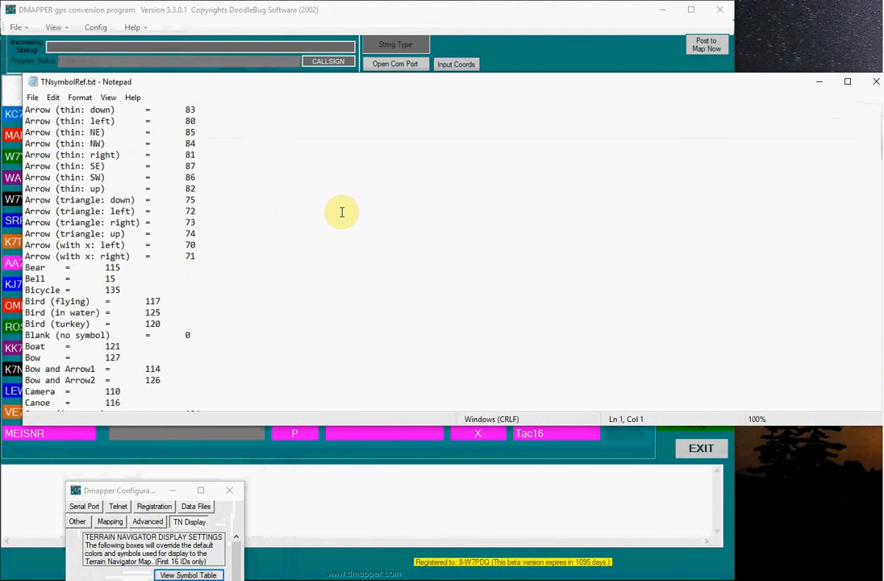
scroll(341, 212, down, 2)
scroll(341, 213, down, 1)
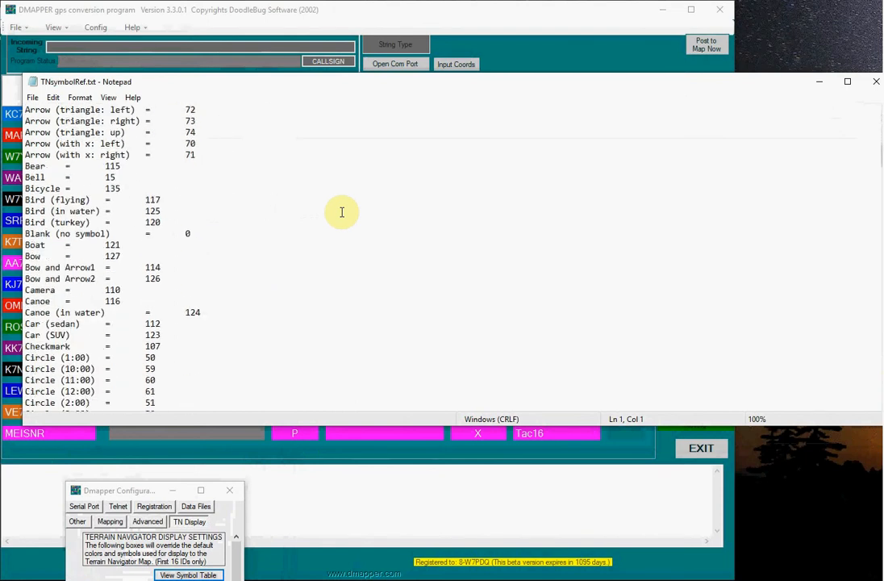
scroll(332, 227, down, 1)
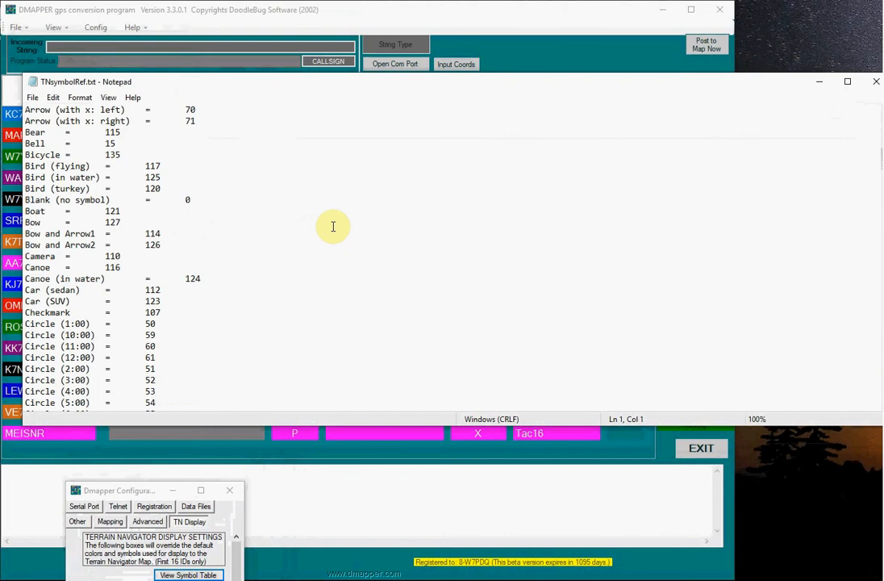
scroll(333, 227, down, 1)
scroll(309, 275, down, 1)
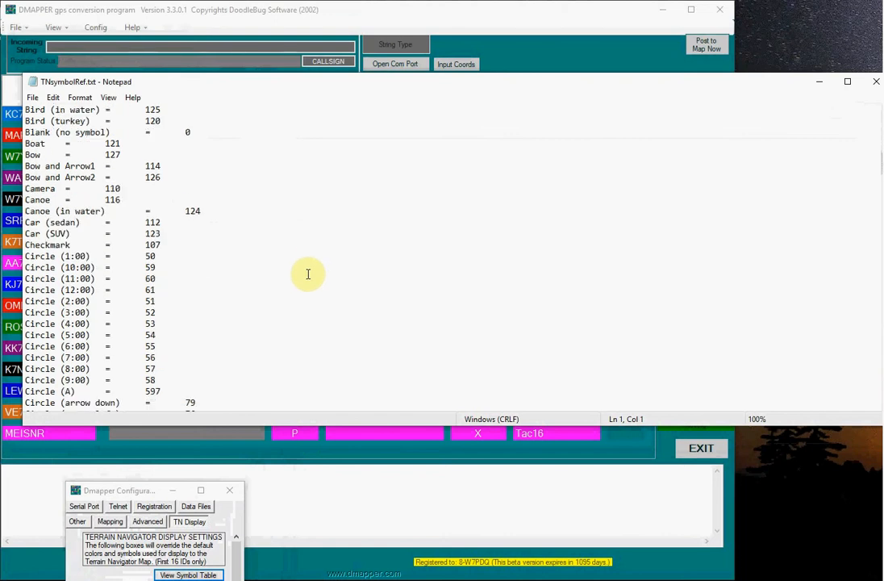
scroll(309, 275, down, 12)
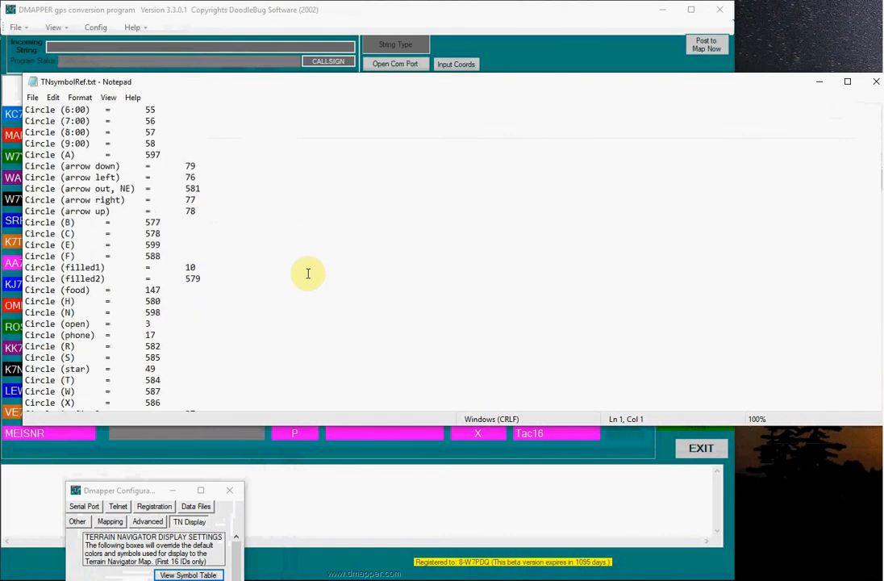
scroll(308, 274, down, 2)
scroll(308, 274, down, 1)
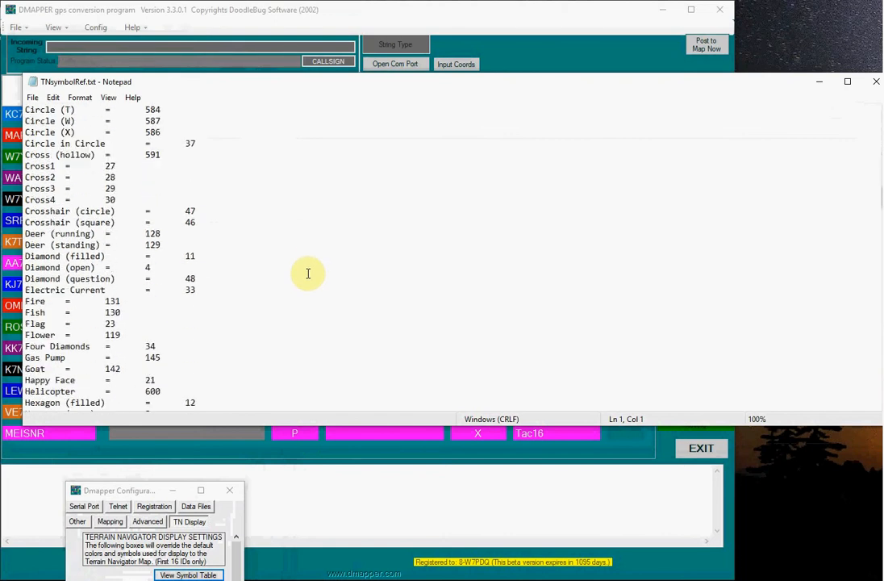
scroll(308, 273, down, 1)
scroll(309, 273, down, 2)
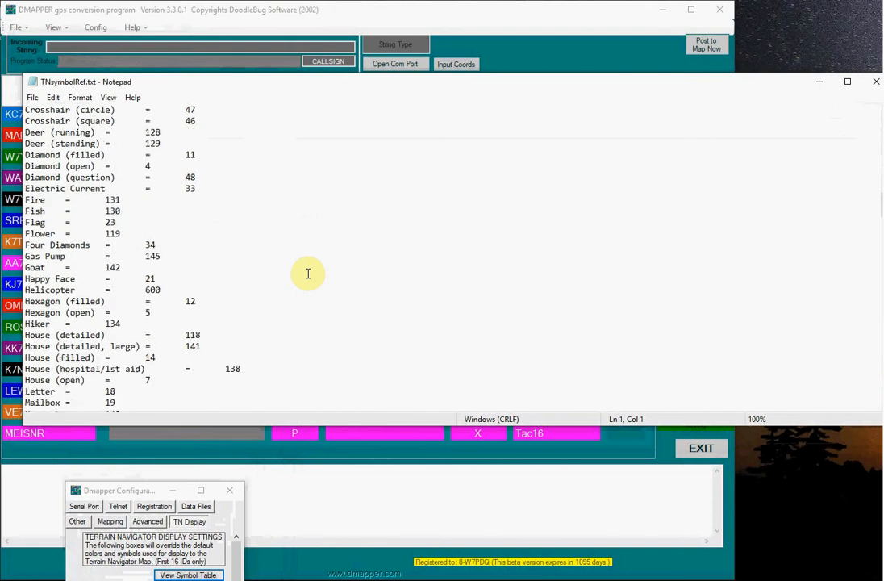
scroll(308, 273, down, 1)
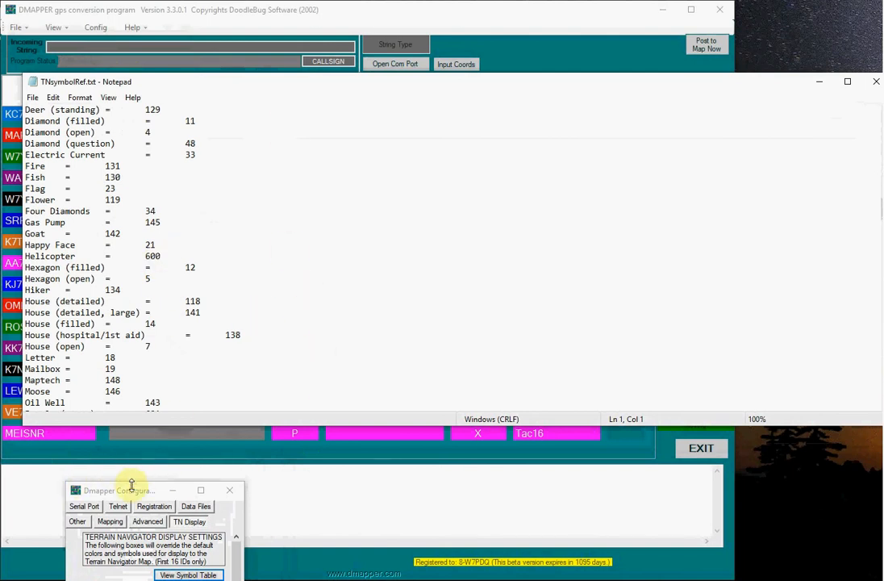
Step: Set the symbol number of row ID-A to 142, save the configuration and minimize the symbol table
drag(137, 495, 363, 124)
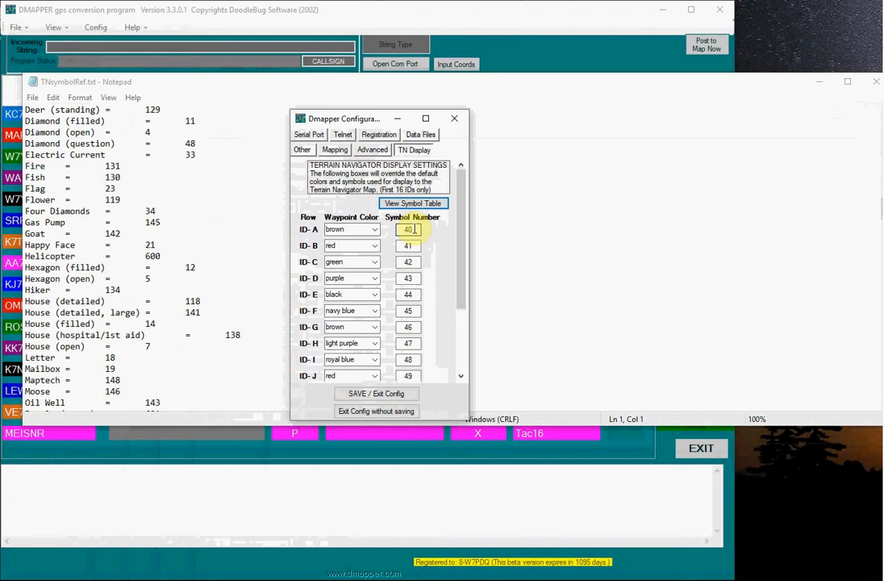
drag(413, 229, 374, 230)
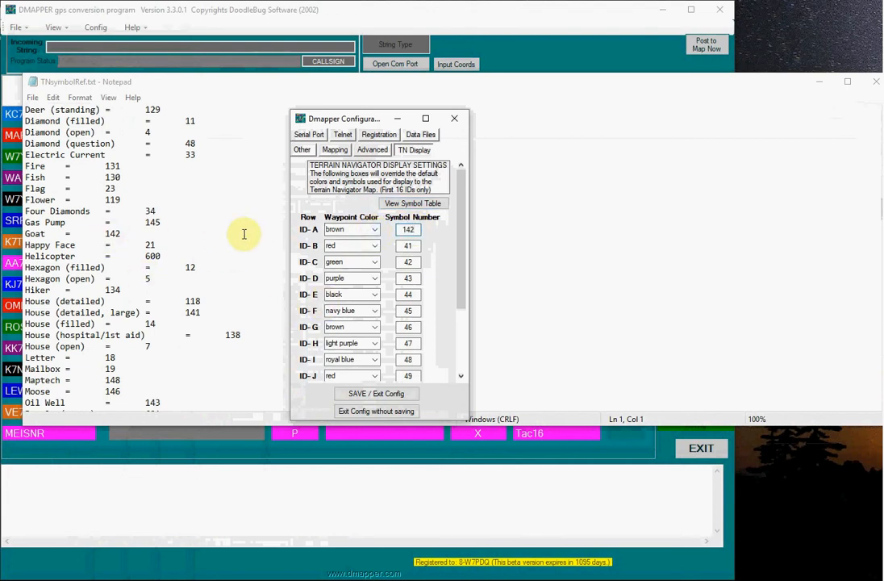
click(363, 393)
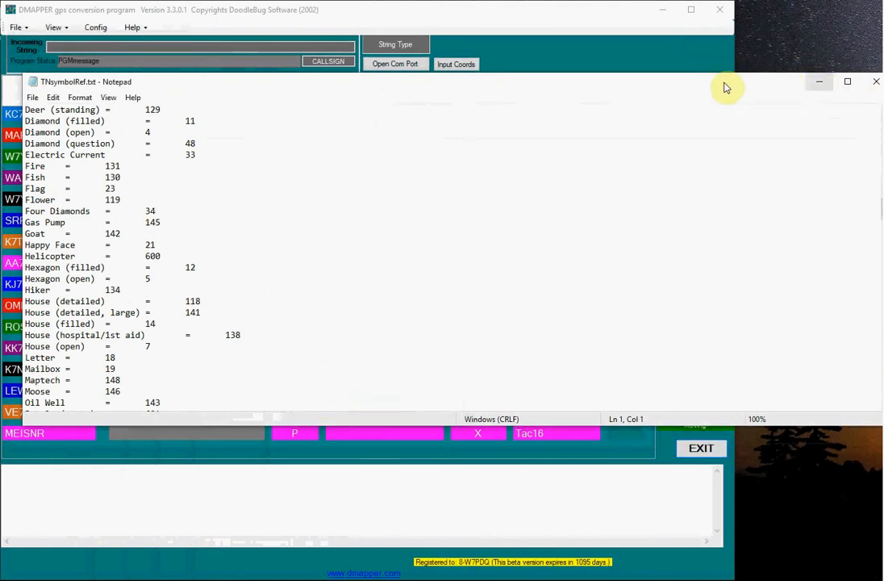
click(822, 88)
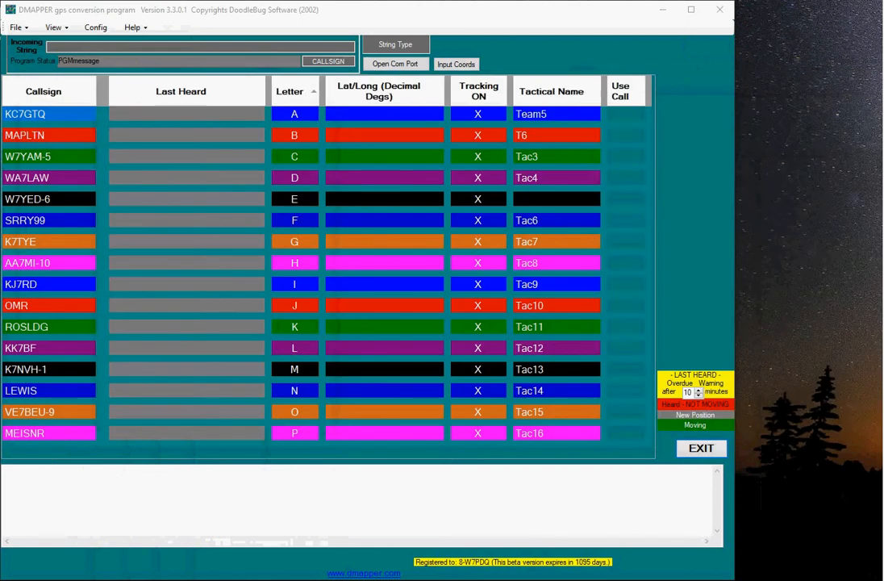
Step: Reopen the configuration to check the saved Terrain Navigator color and symbol overrides, and save and exit
click(99, 28)
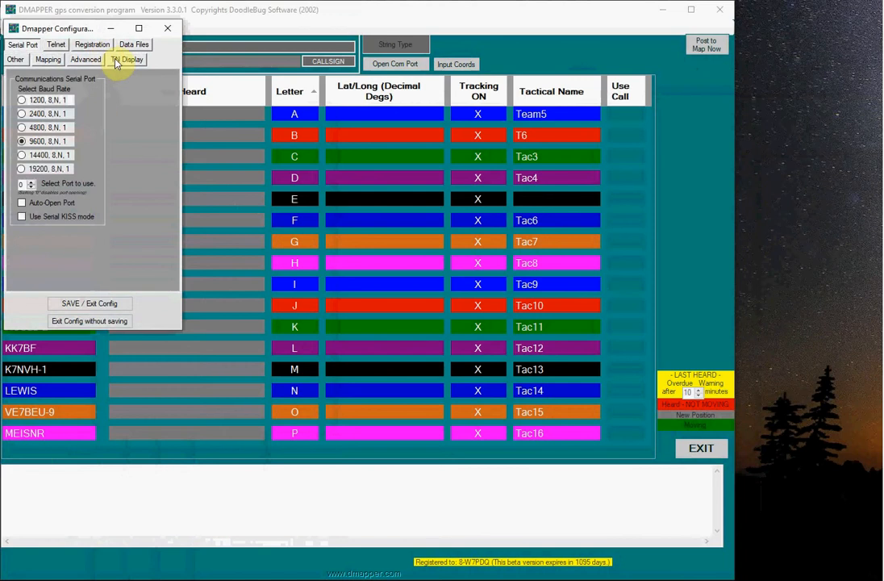
click(125, 59)
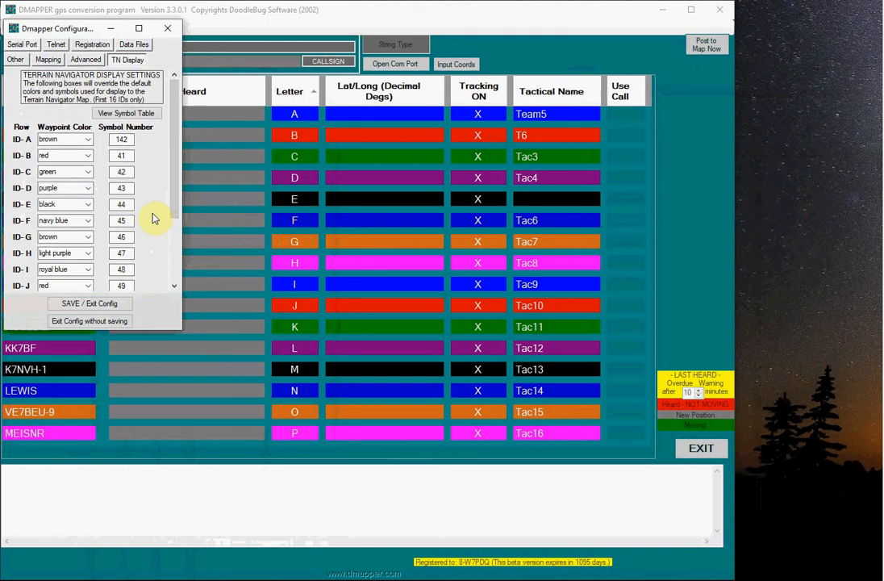
click(95, 306)
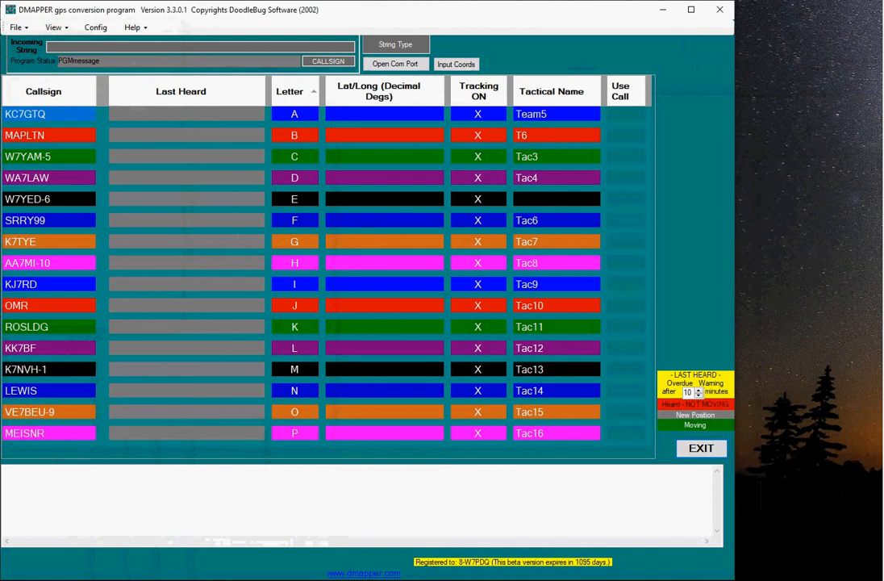
Step: Review the serial port, telnet, mapping and Terrain Navigator display settings in the configuration, and save and exit
click(96, 28)
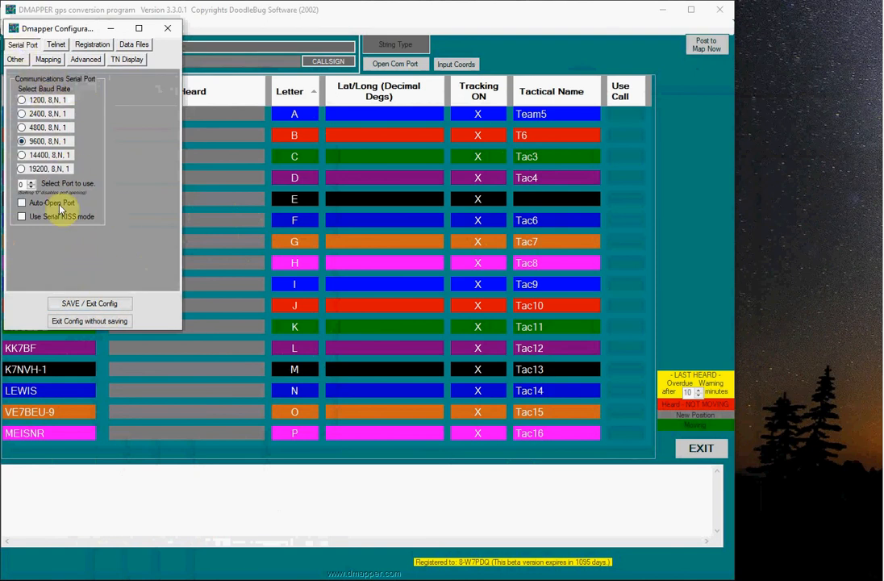
click(56, 44)
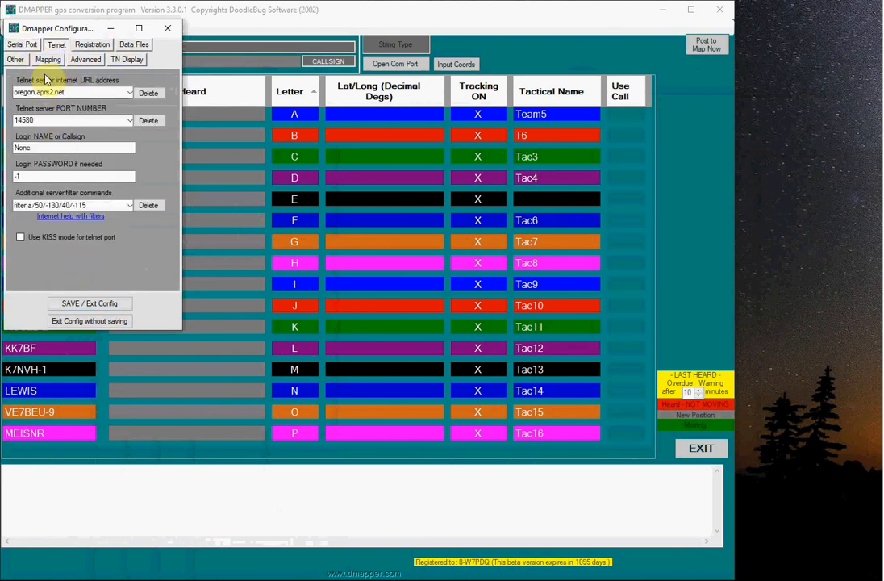
click(46, 58)
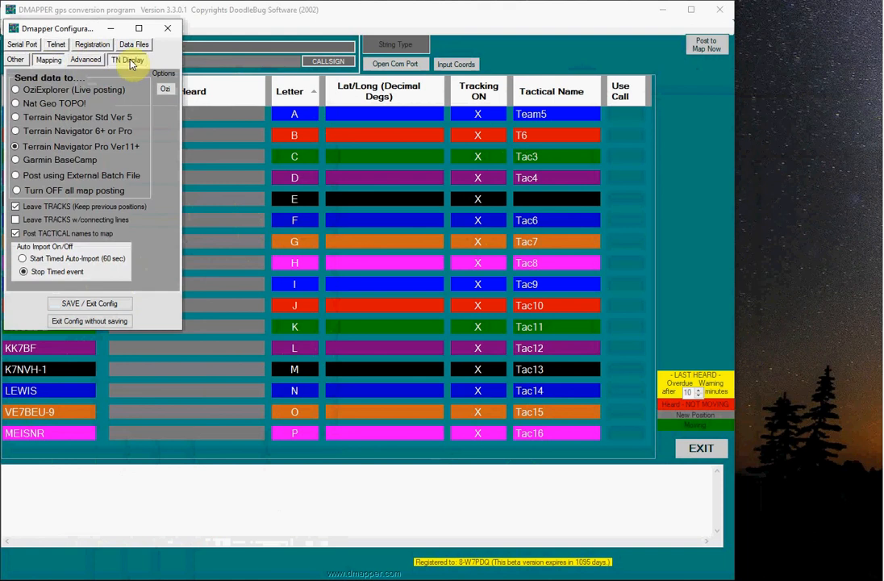
click(130, 61)
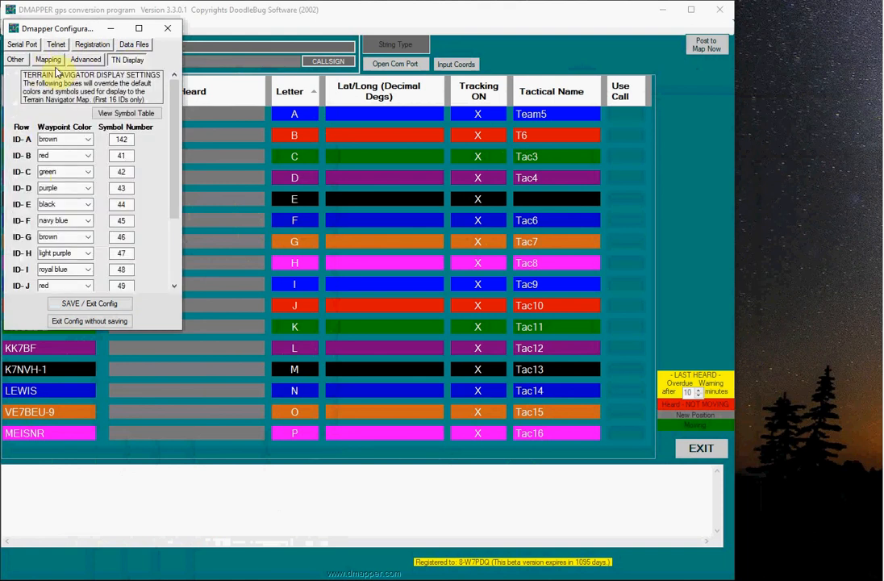
click(86, 306)
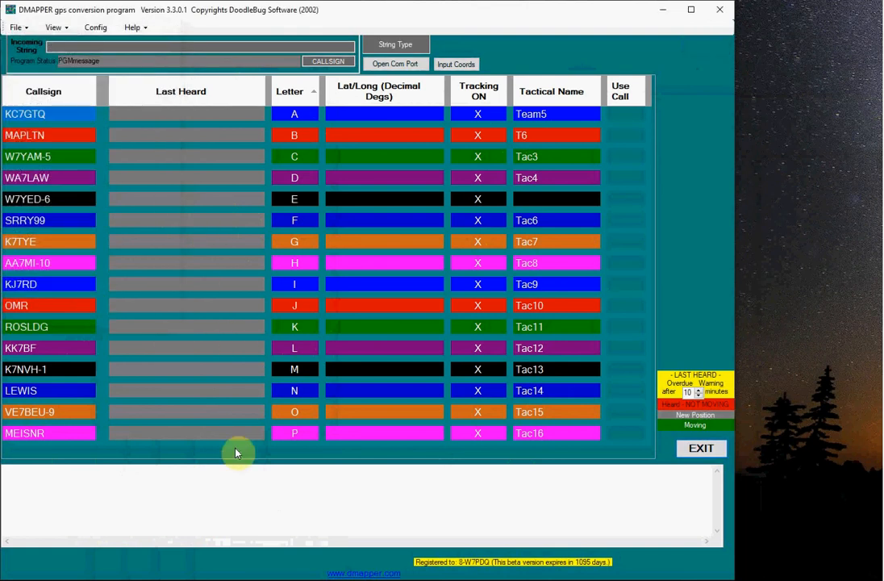